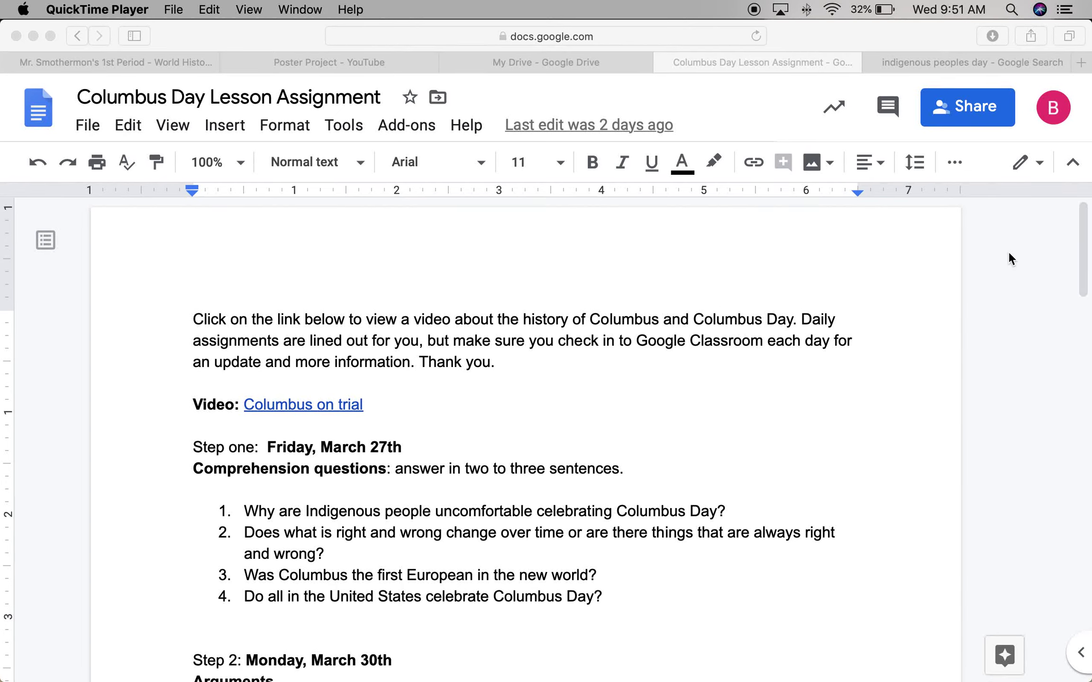
Walk through the assignment, highlighting the Create heading, the attach-poster instruction and the '(Poster goes here)' placeholder
click(1084, 237)
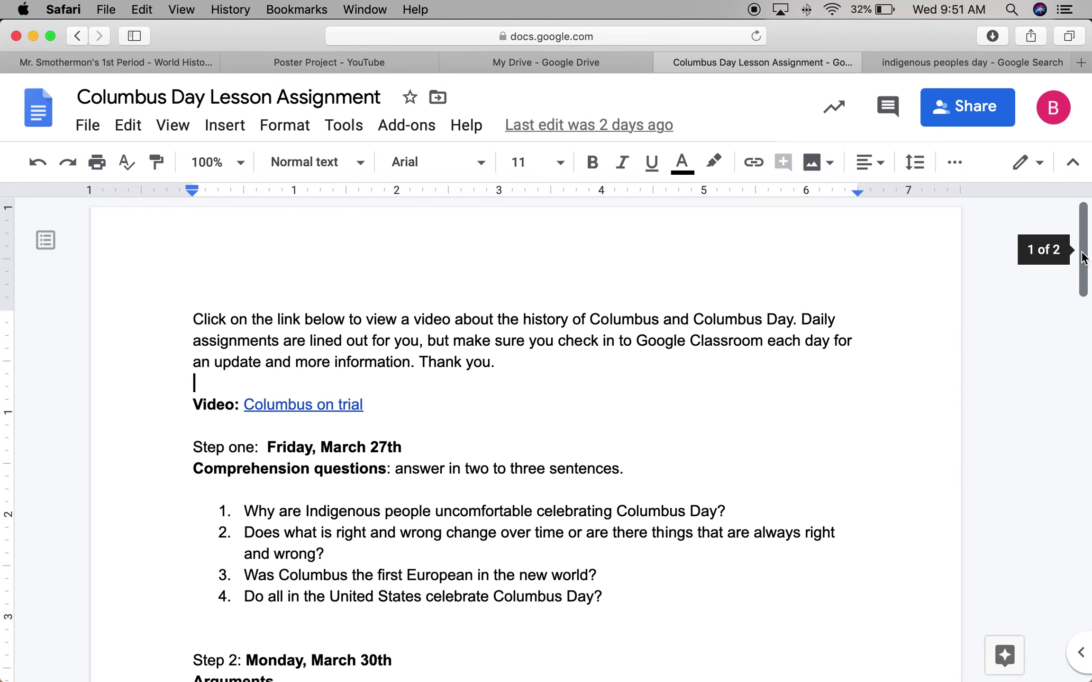
drag(1084, 270, 1076, 496)
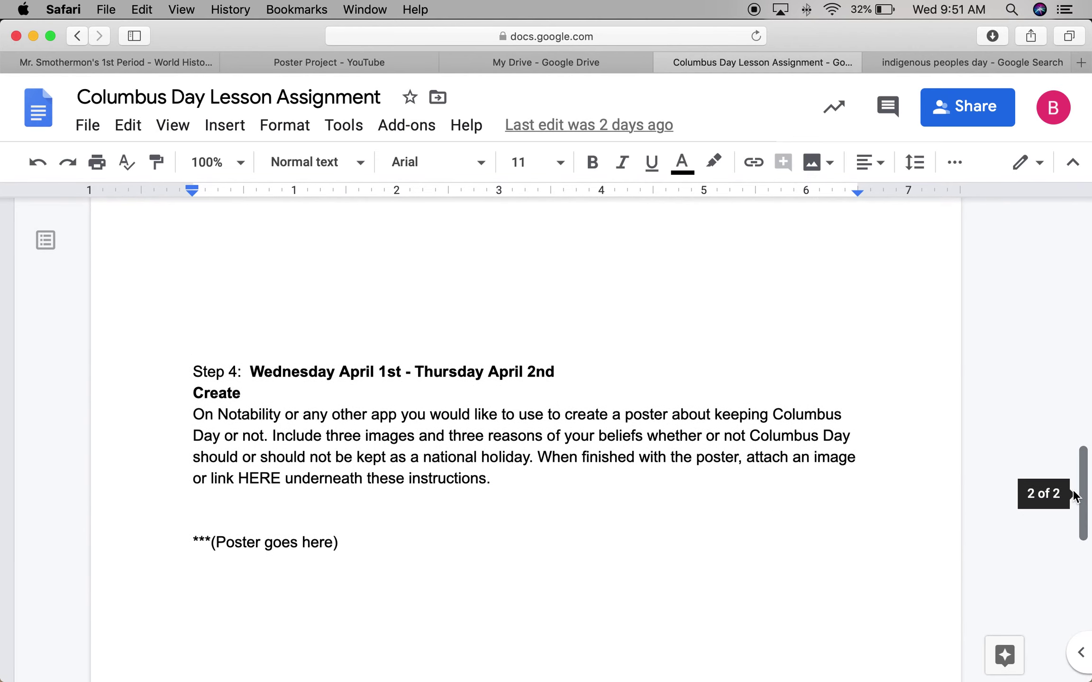
click(195, 392)
drag(195, 392, 211, 393)
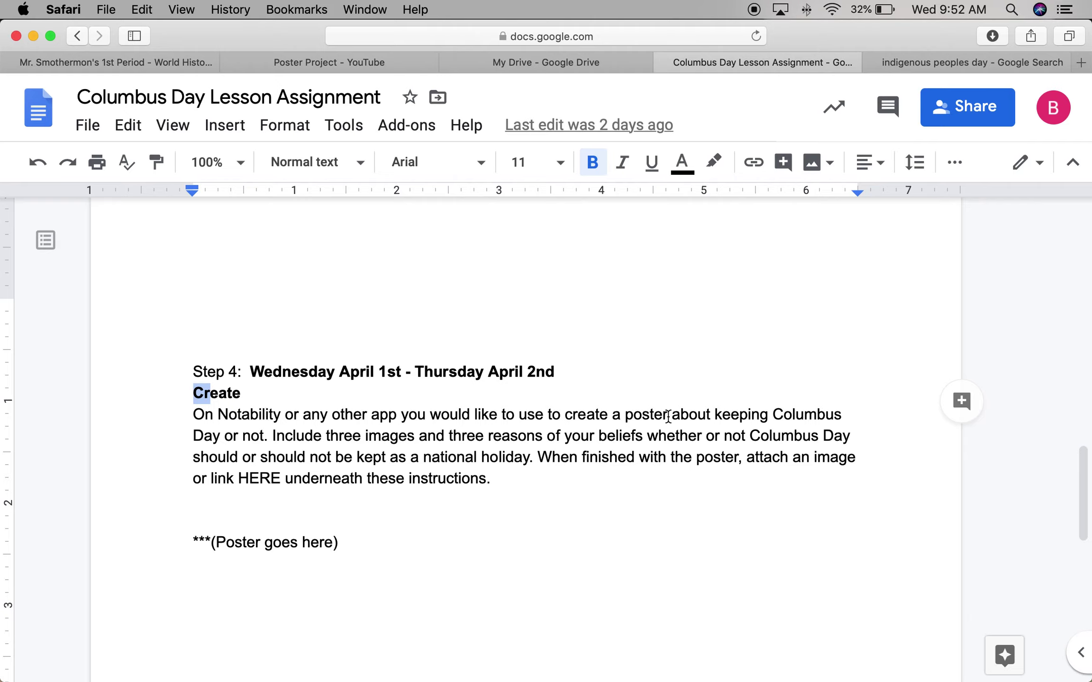
drag(668, 416, 483, 488)
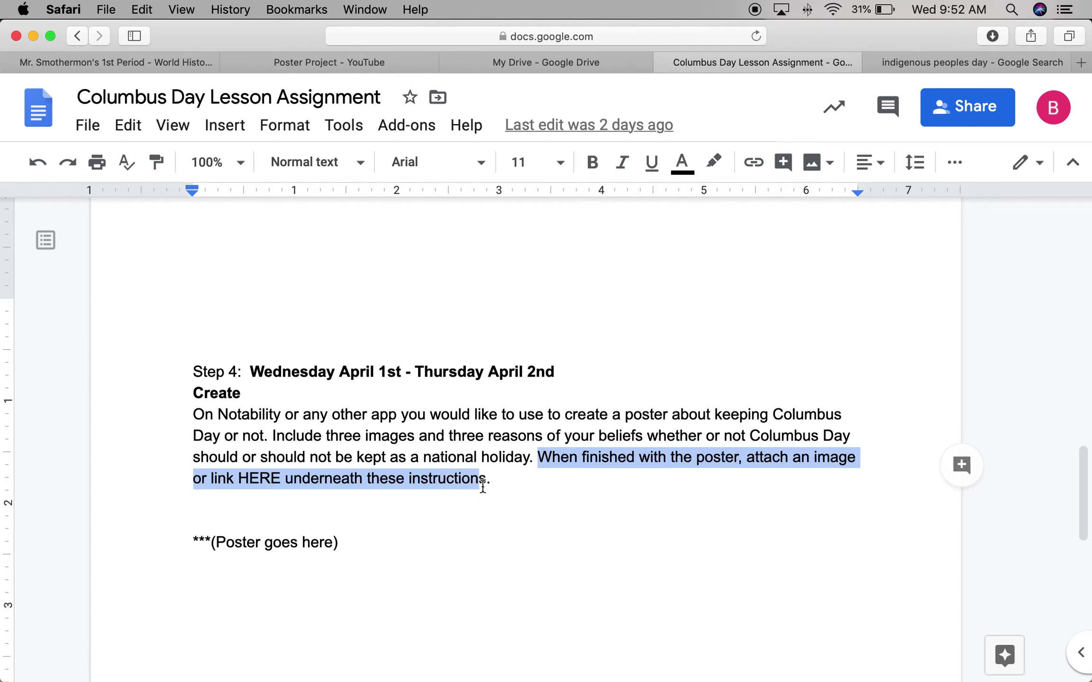
drag(194, 541, 343, 547)
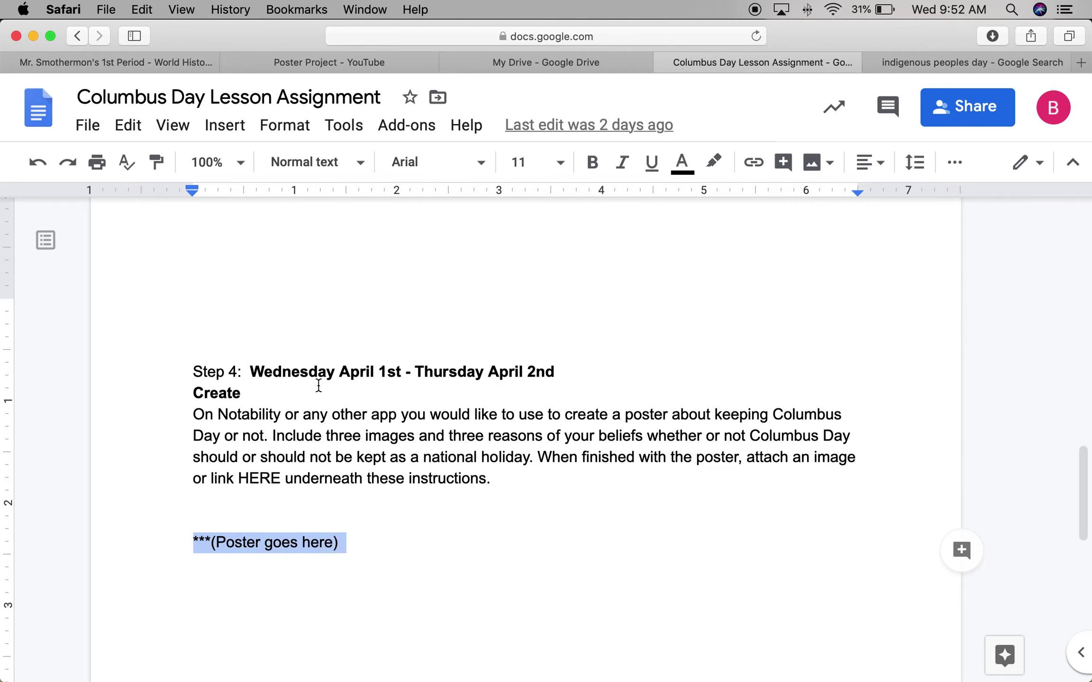
Highlight the Step 4 due dates and the assignment table while explaining them
drag(250, 371, 554, 379)
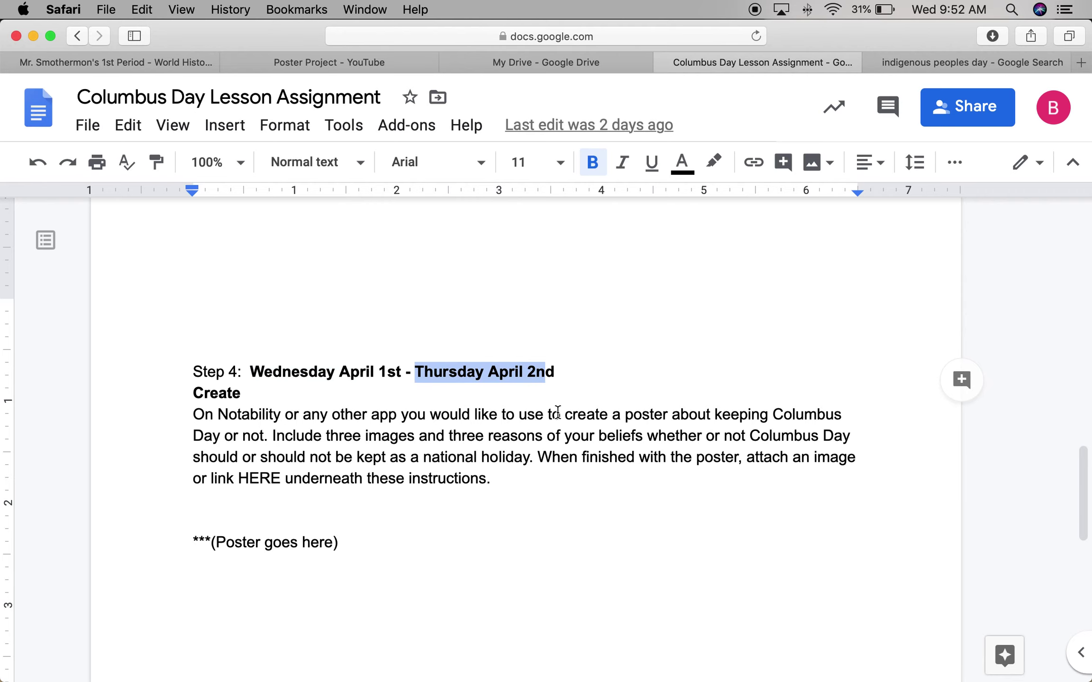
click(561, 414)
drag(1083, 469, 1048, 315)
drag(215, 297, 785, 460)
click(852, 503)
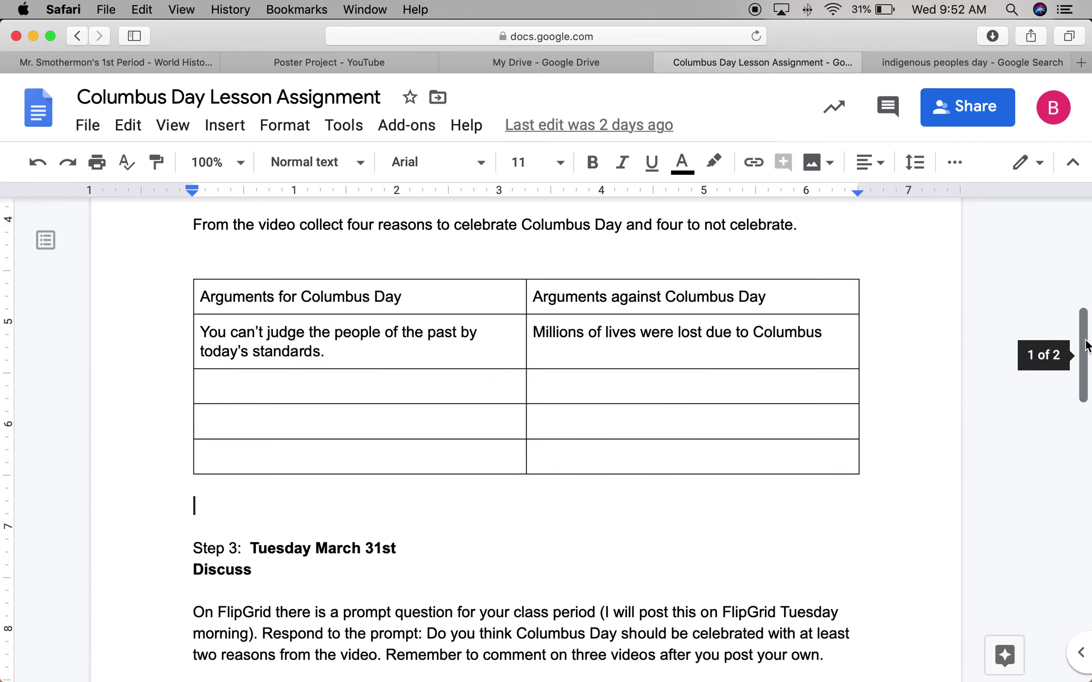
drag(1087, 343, 1085, 564)
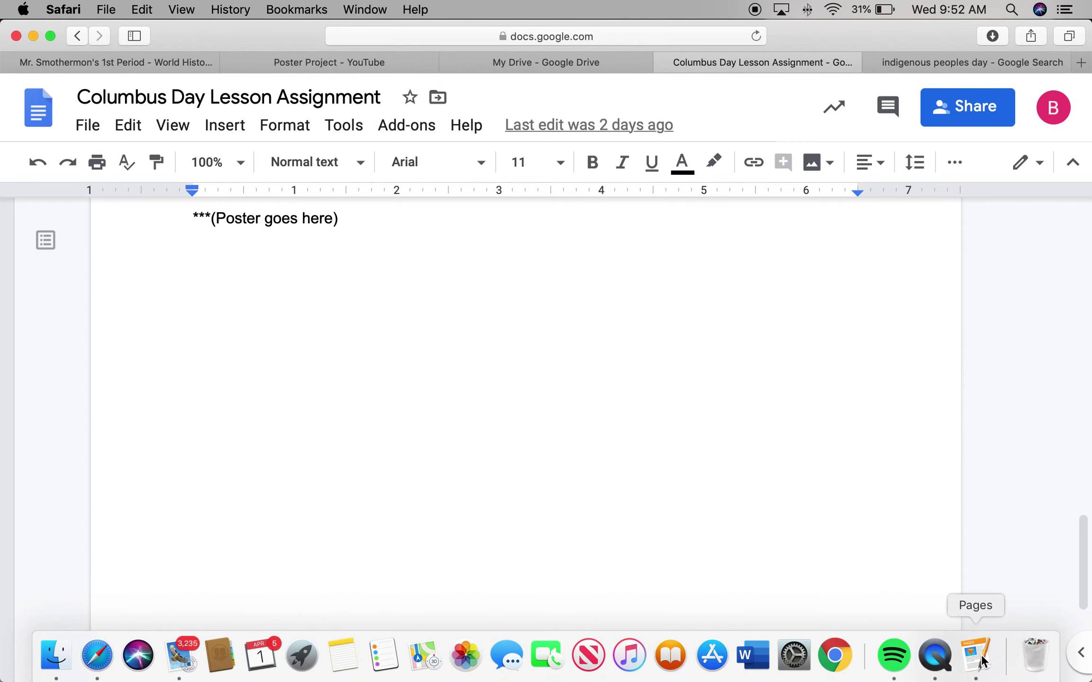
In Pages, capture a Cmd+Shift+4 screenshot of the whole Columbus Day poster page
click(979, 658)
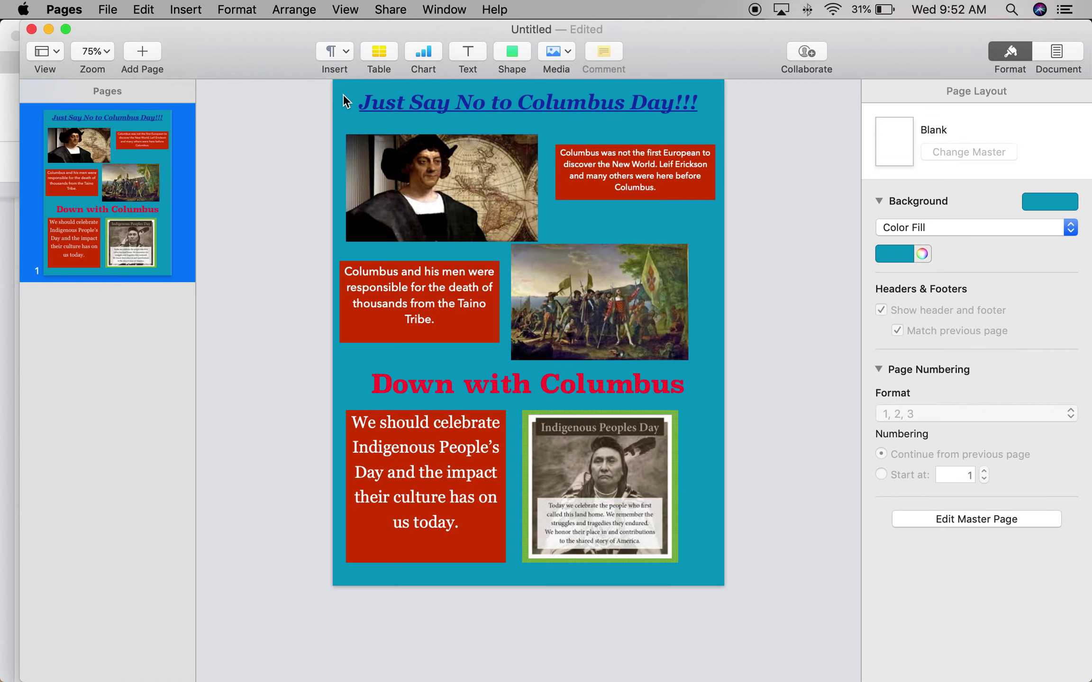
drag(327, 90, 778, 620)
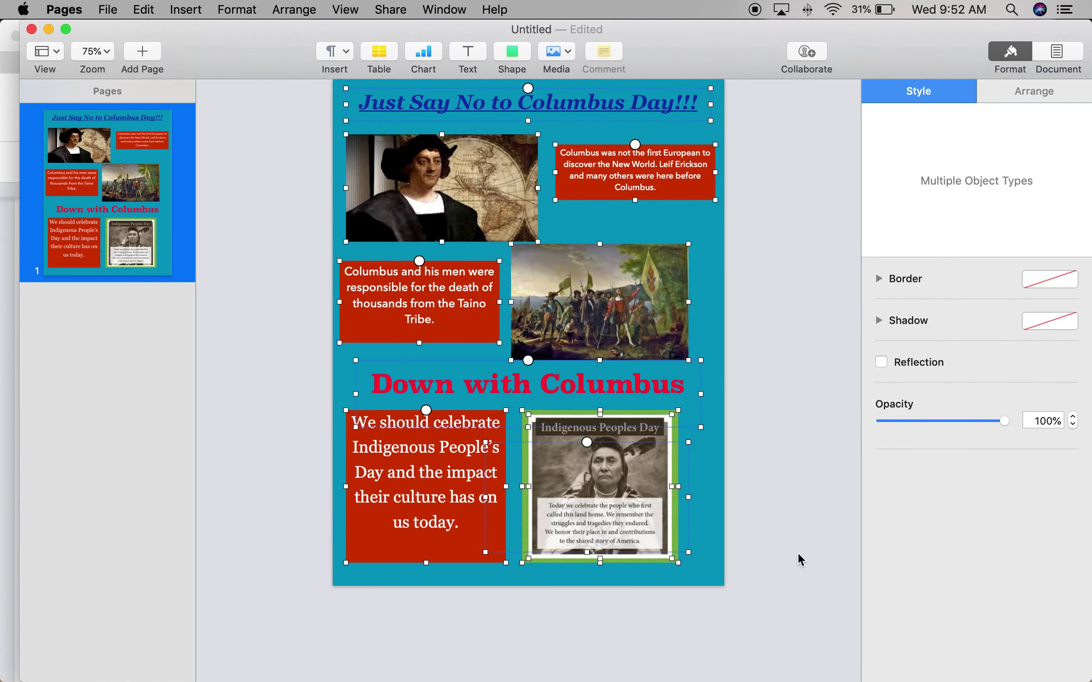
click(797, 552)
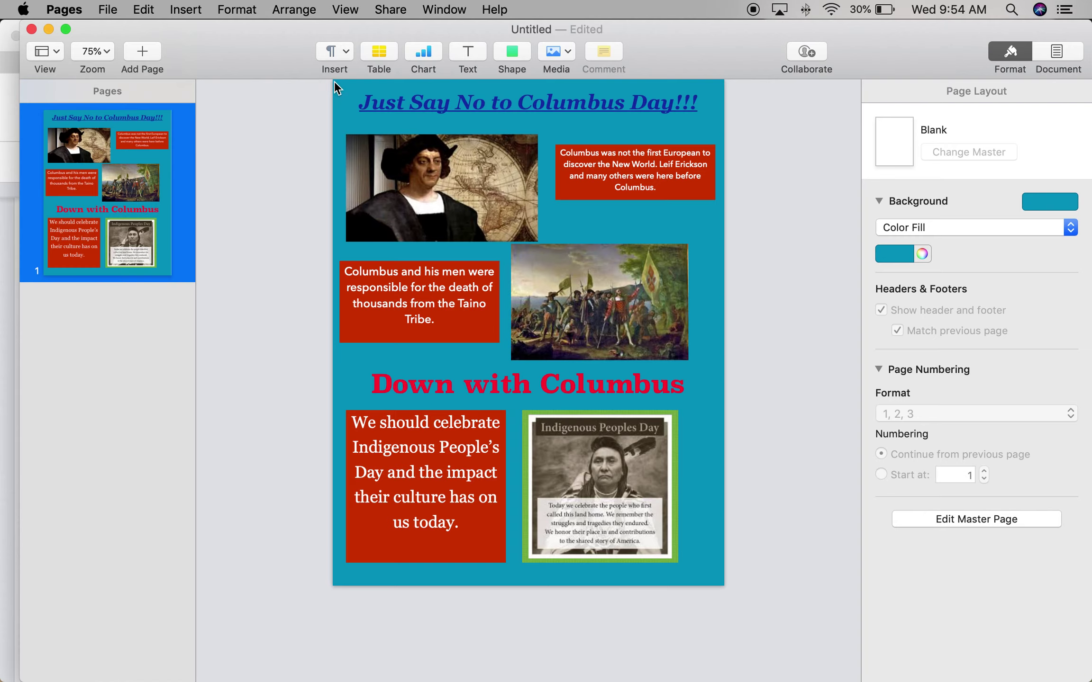
drag(334, 82, 733, 592)
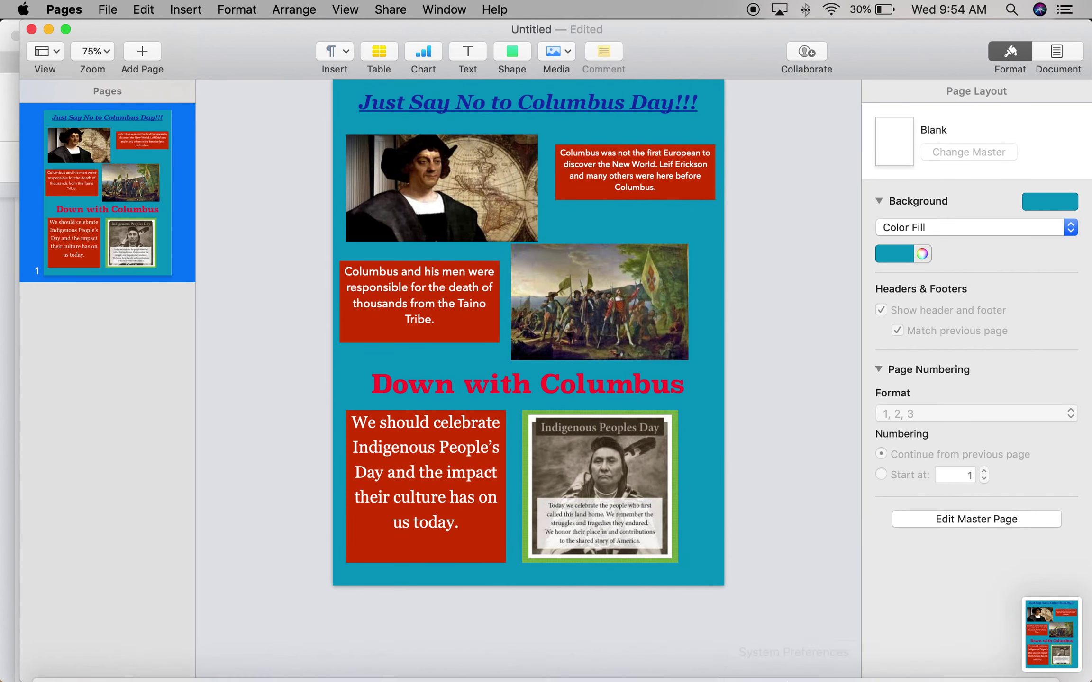
Back in Google Docs, add a blank line after '(Poster goes here)' and open the Insert menu
mouse_move(793, 656)
click(95, 653)
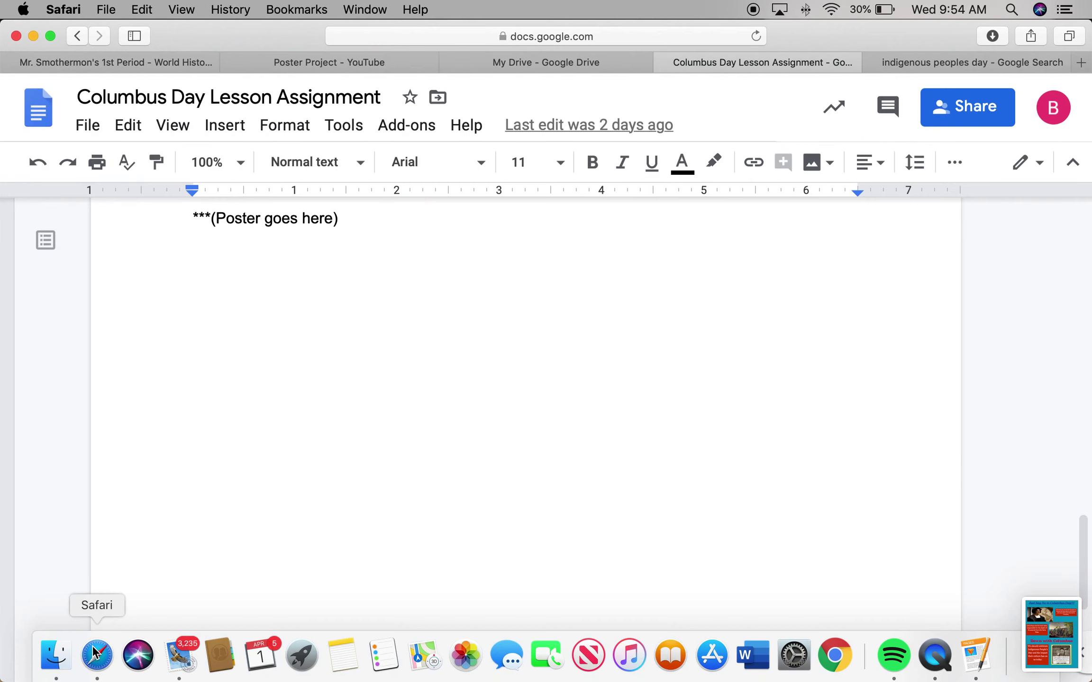
scroll(1080, 555, up, 4)
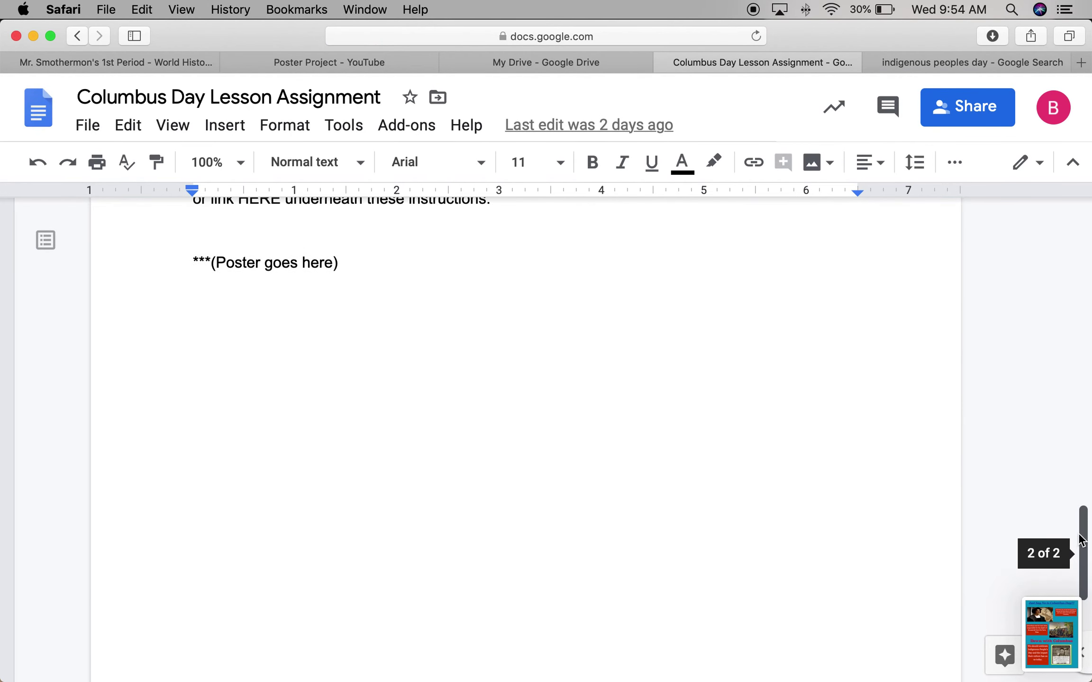
click(455, 348)
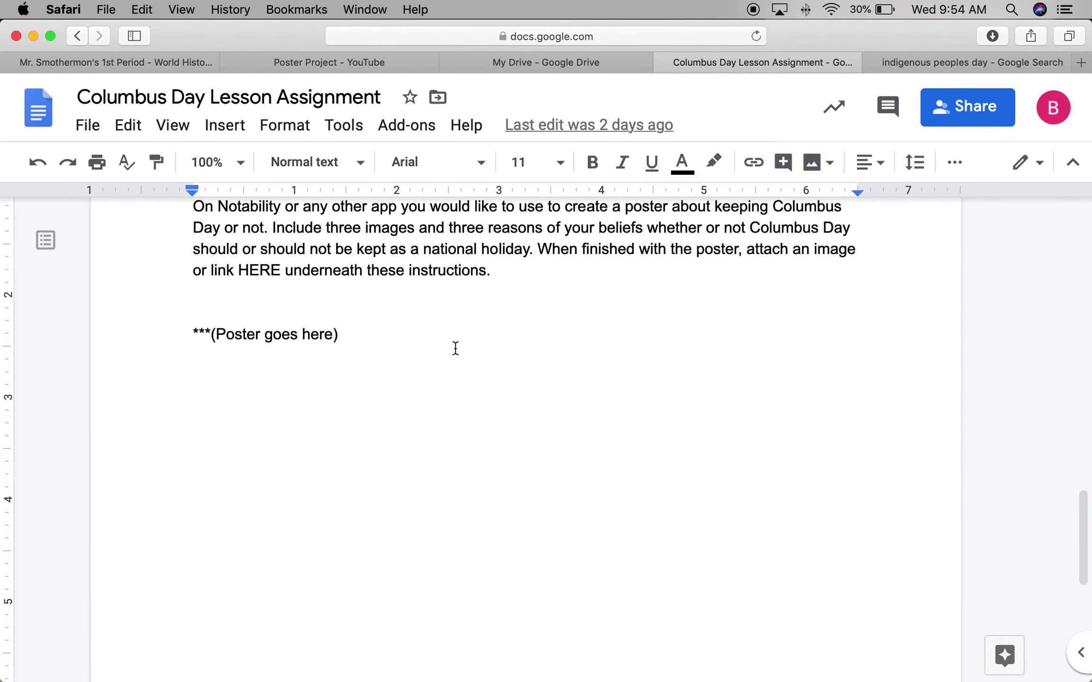
key(Return)
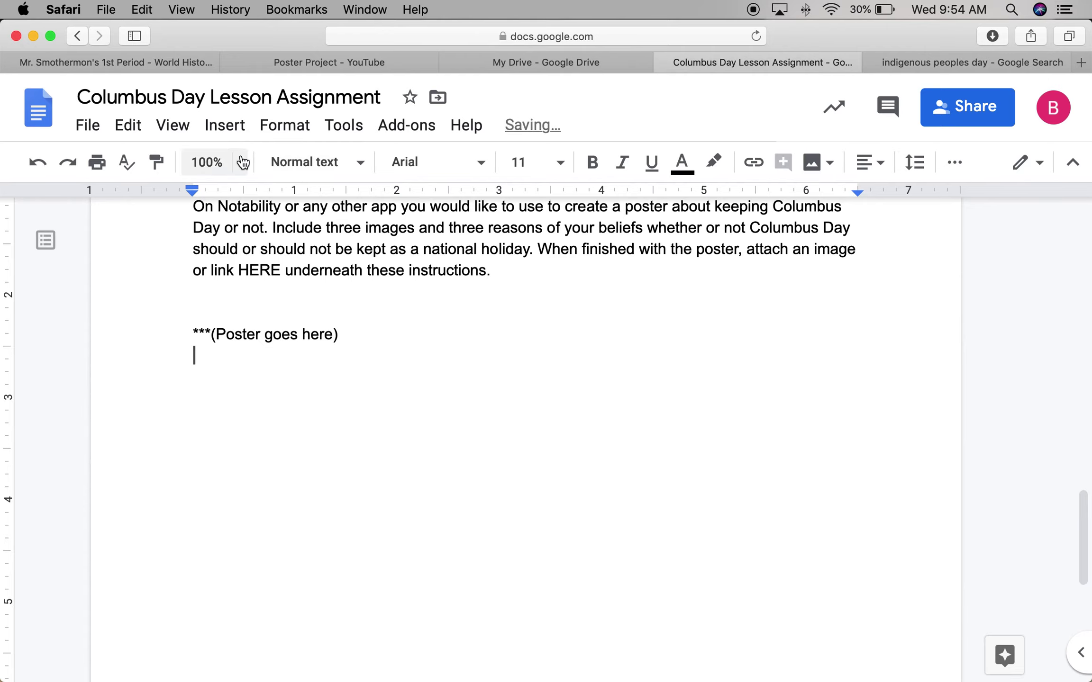
click(225, 125)
Upload 'Screen Shot 2020-04-01 at 9.54.23 AM' from Recents below the placeholder and select it
mouse_move(270, 173)
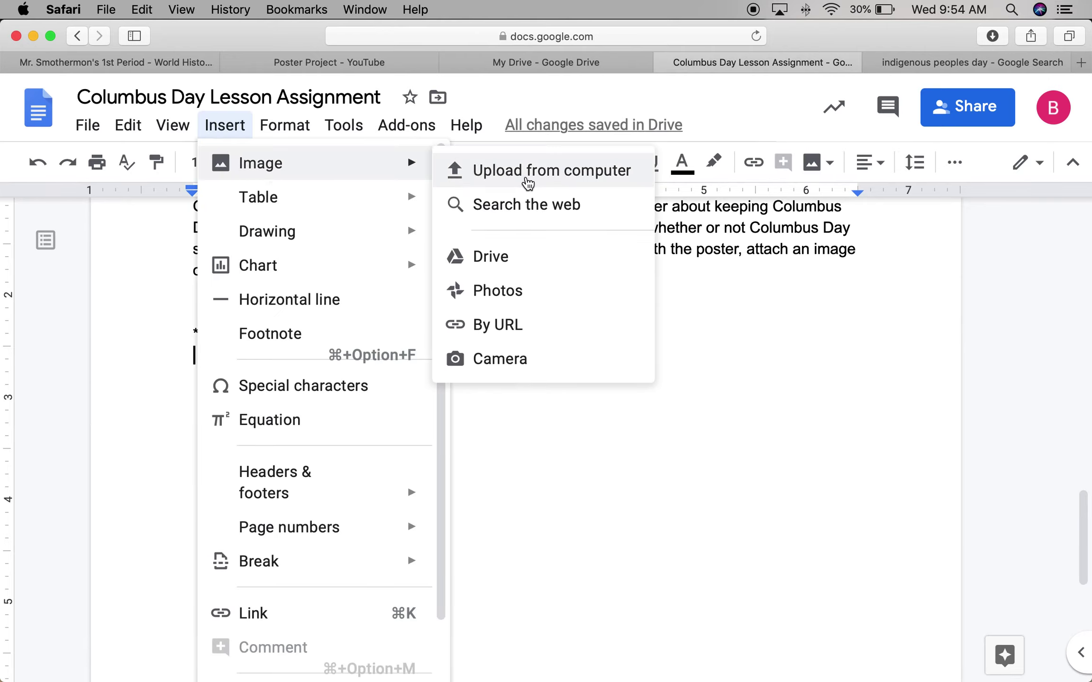
click(526, 172)
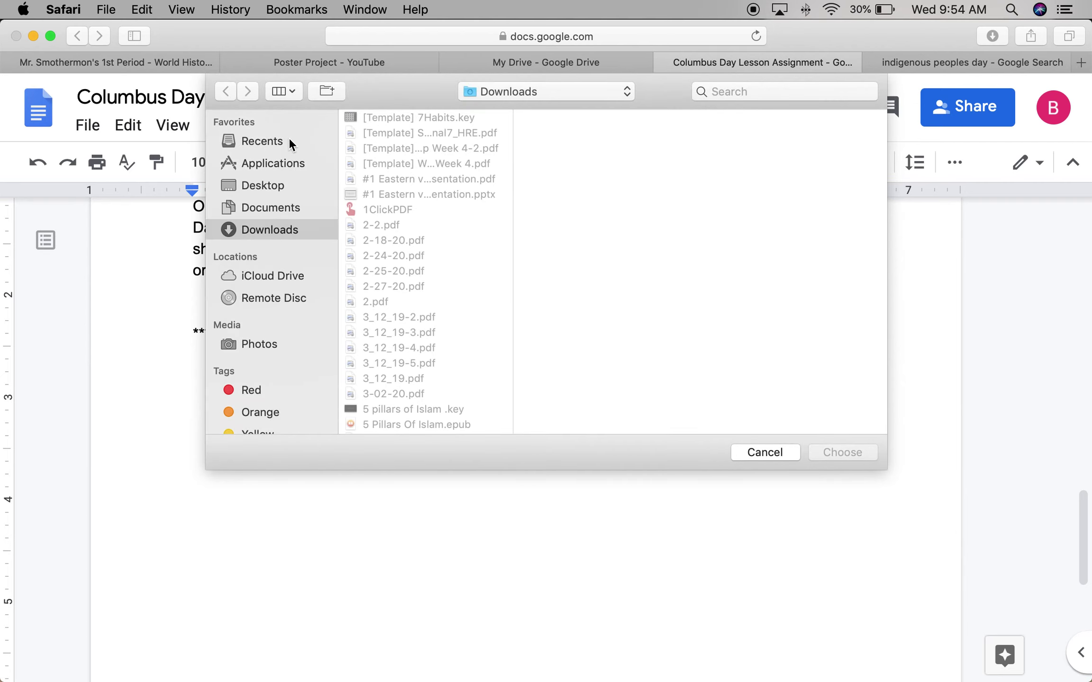
click(288, 138)
click(371, 141)
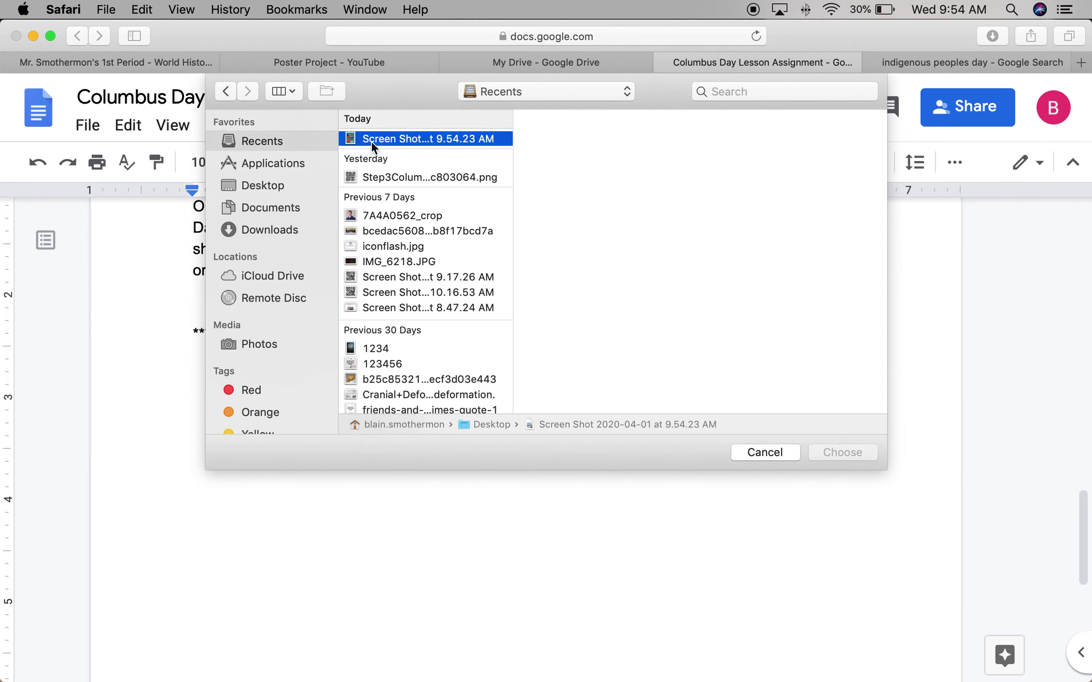
click(813, 452)
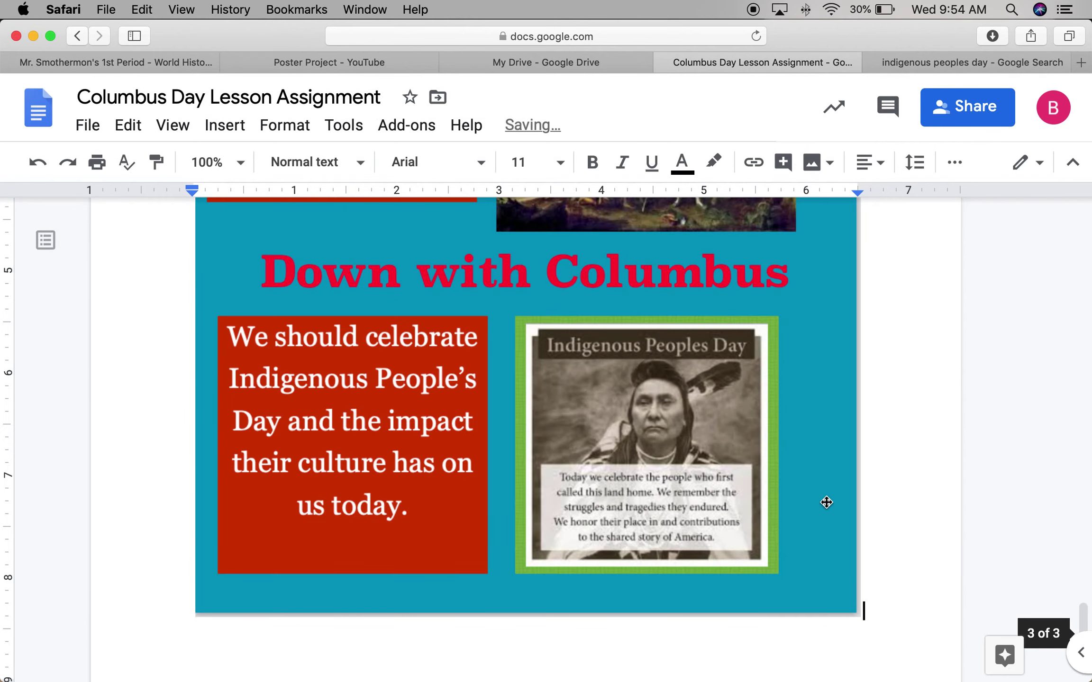
click(826, 503)
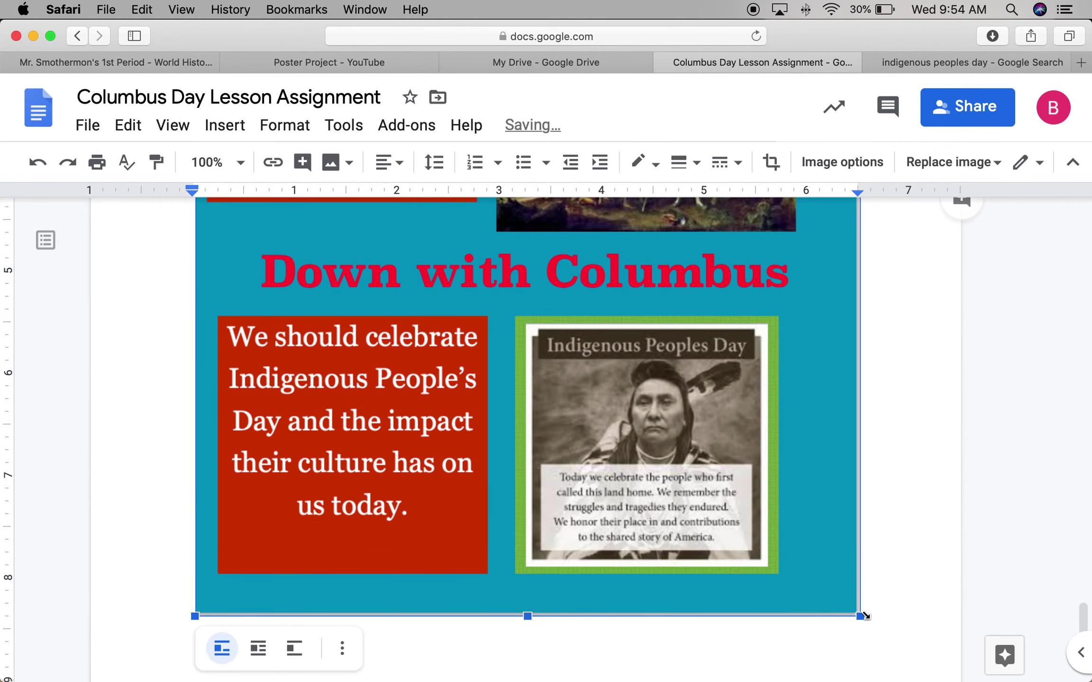
Resize the poster image to about half the page width and scroll to check its placement
drag(858, 614, 518, 286)
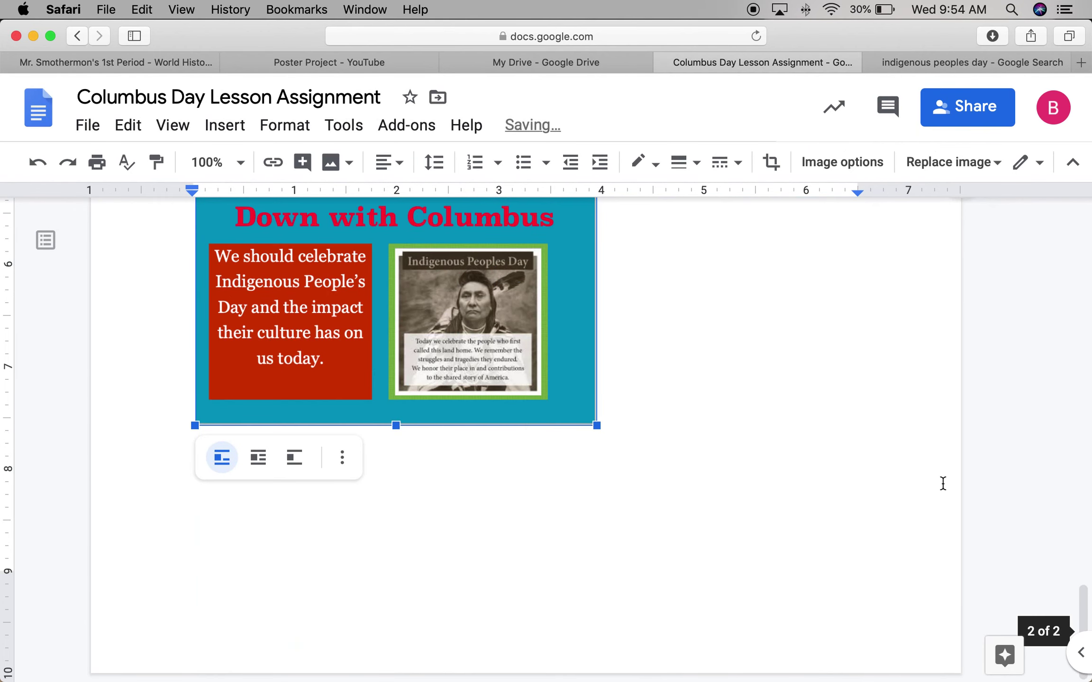
scroll(1061, 521, up, 5)
scroll(1061, 521, up, 1)
scroll(1059, 516, down, 3)
scroll(1047, 474, up, 10)
scroll(1035, 441, down, 5)
scroll(1028, 502, down, 3)
scroll(1029, 531, down, 6)
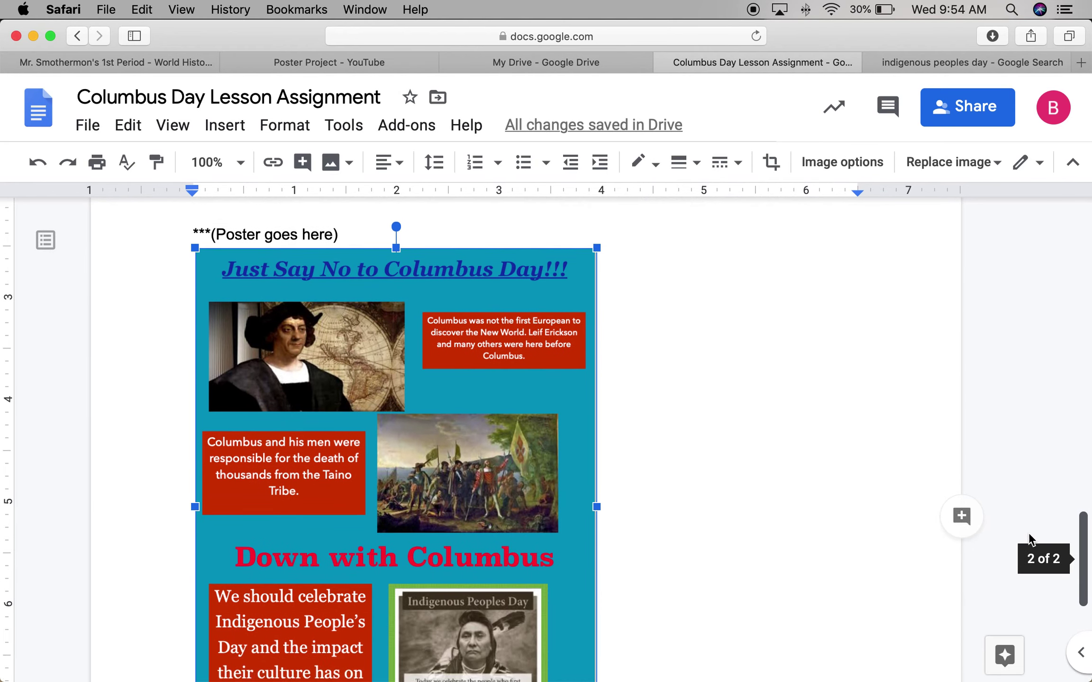
scroll(1023, 531, up, 7)
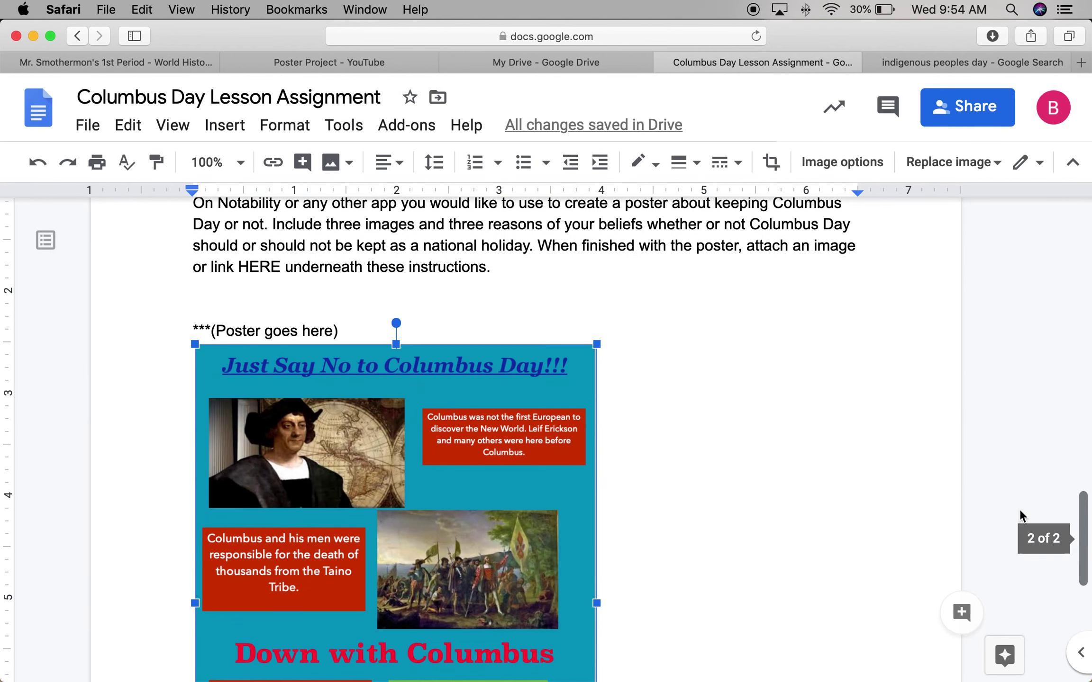